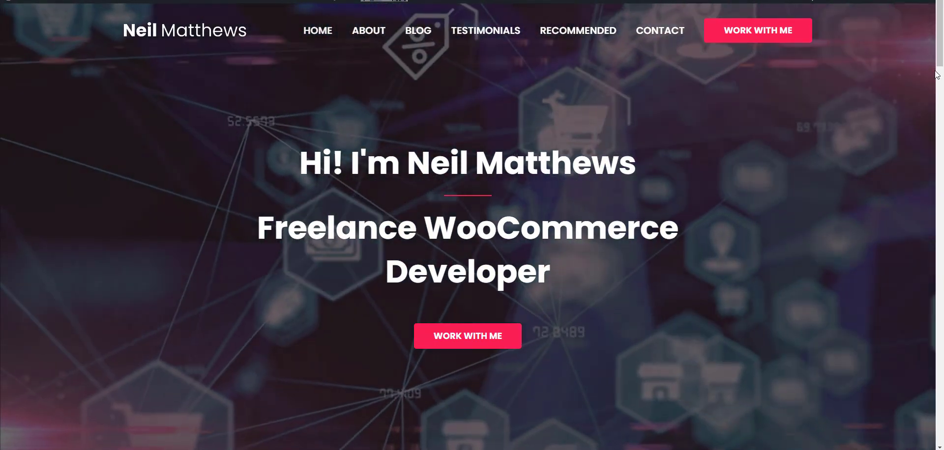
Step: Create an application password named 'Accouting Software' on the user profile
mouse_move(905, 2)
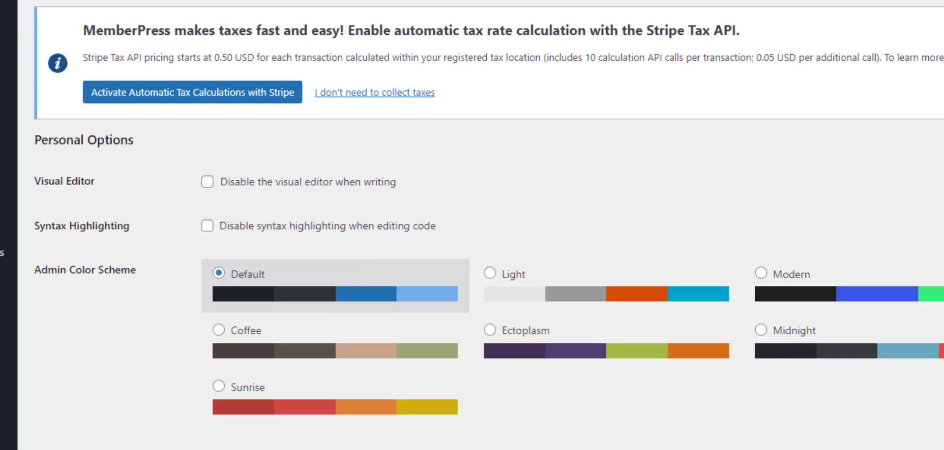
scroll(472, 225, "down", 15)
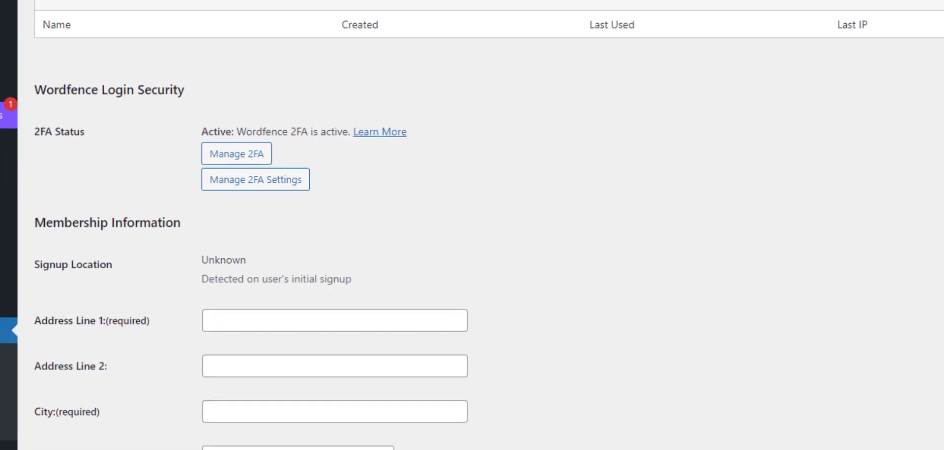
scroll(276, 113, "up", 4)
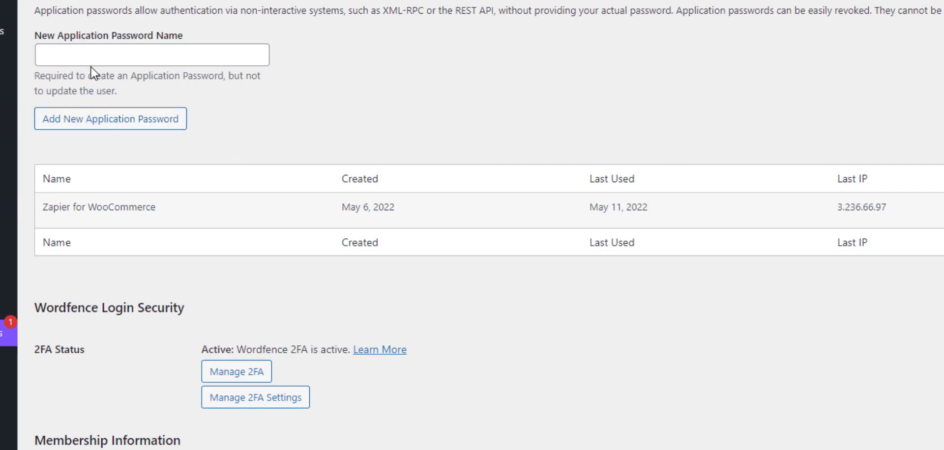
left_click(97, 54)
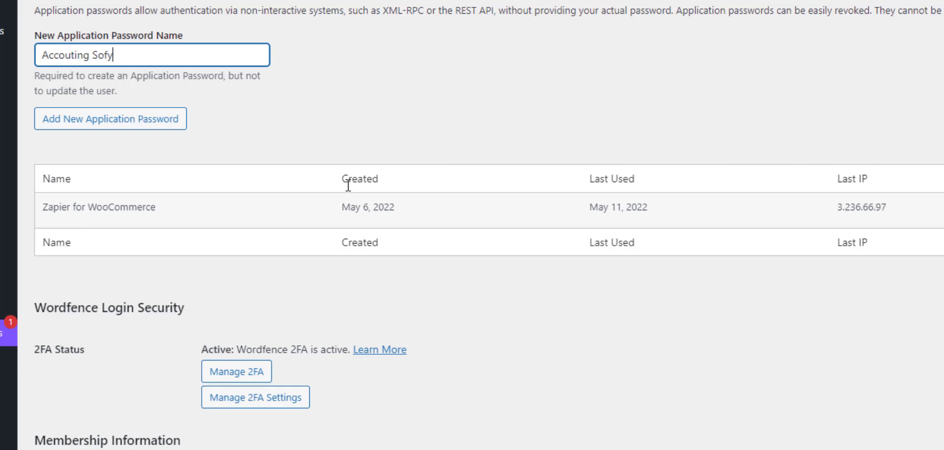
left_click(123, 118)
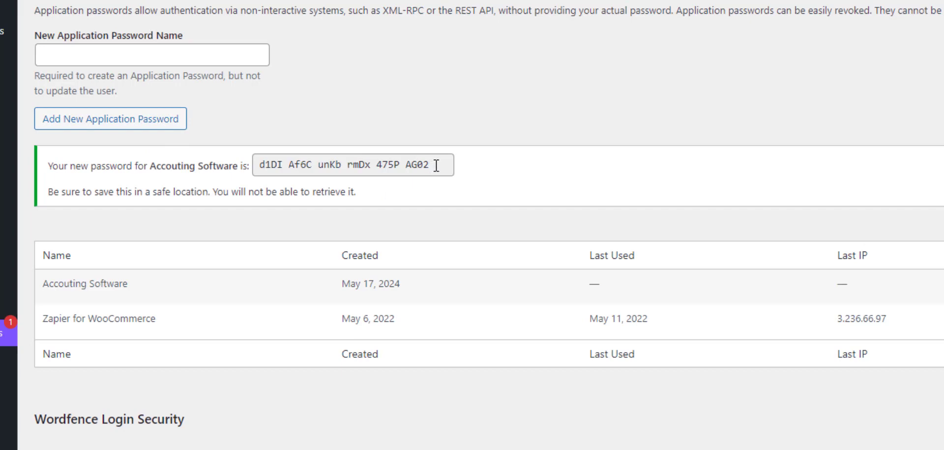
Step: Copy the generated Accouting Software password, then look over the profile page
left_click_drag(436, 166, 224, 165)
key("ctrl+c")
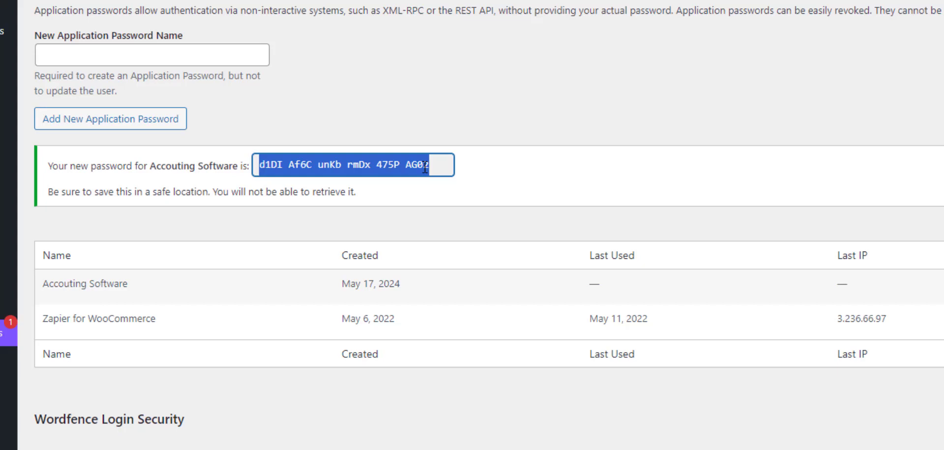
scroll(415, 105, "up", 15)
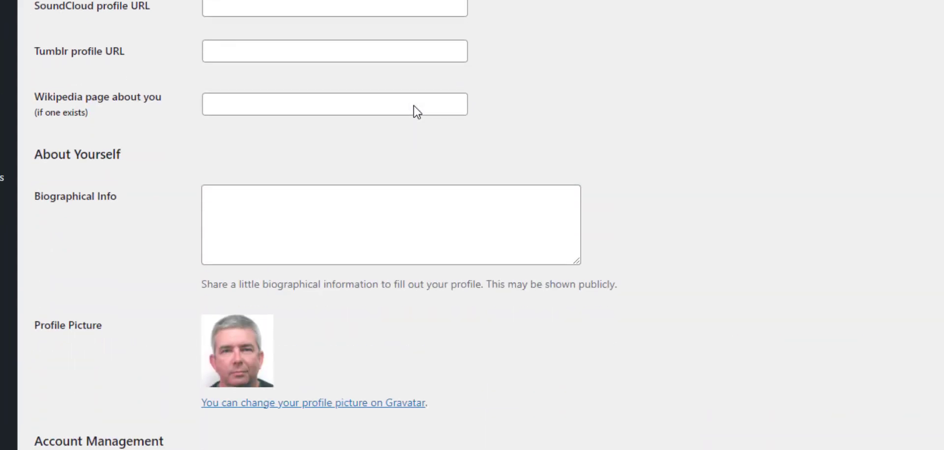
scroll(415, 105, "up", 5)
scroll(416, 109, "up", 10)
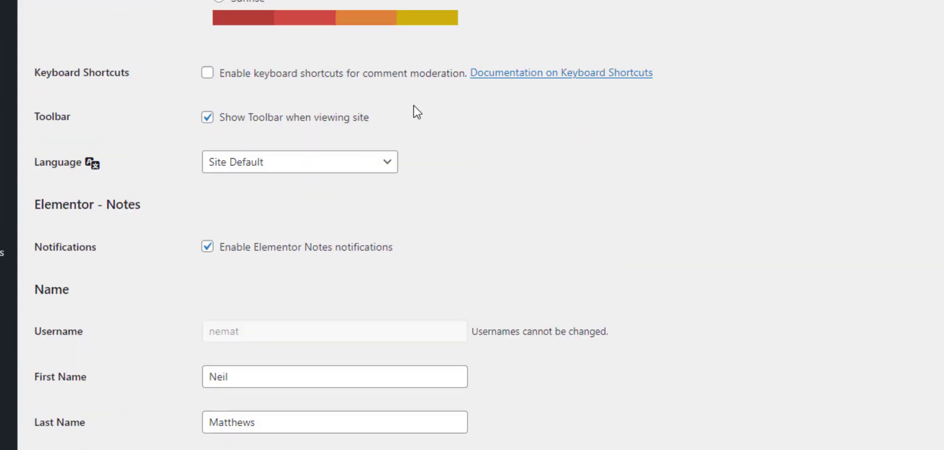
scroll(415, 110, "down", 5)
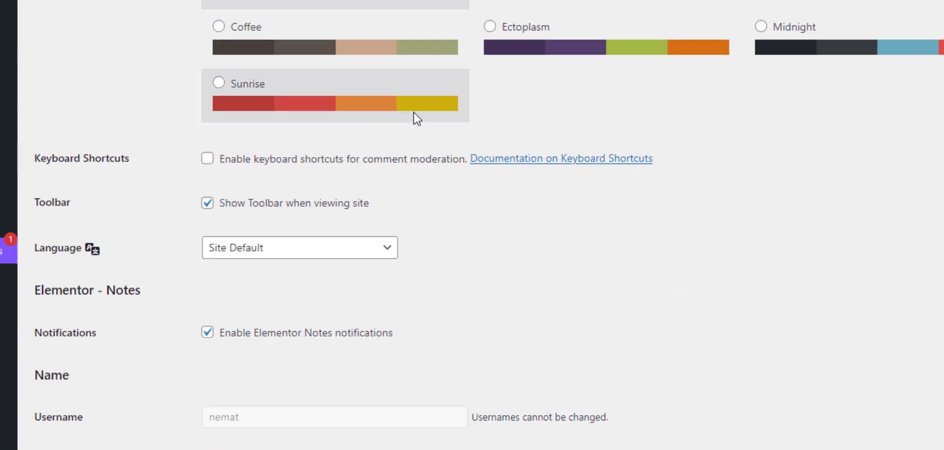
scroll(417, 118, "down", 12)
scroll(416, 118, "down", 20)
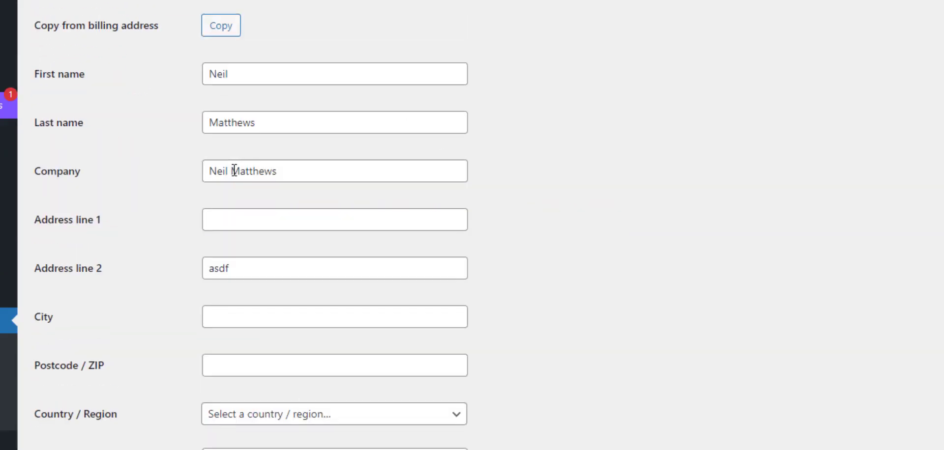
scroll(236, 169, "up", 7)
scroll(236, 177, "up", 14)
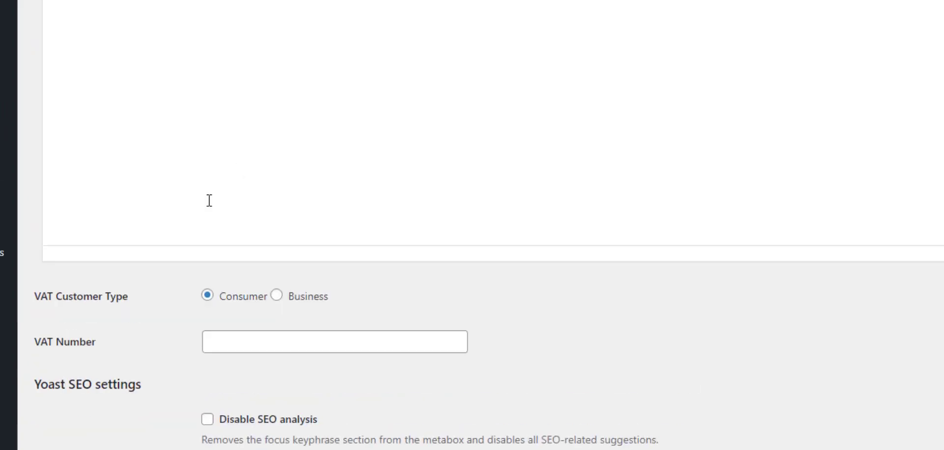
scroll(236, 197, "down", 15)
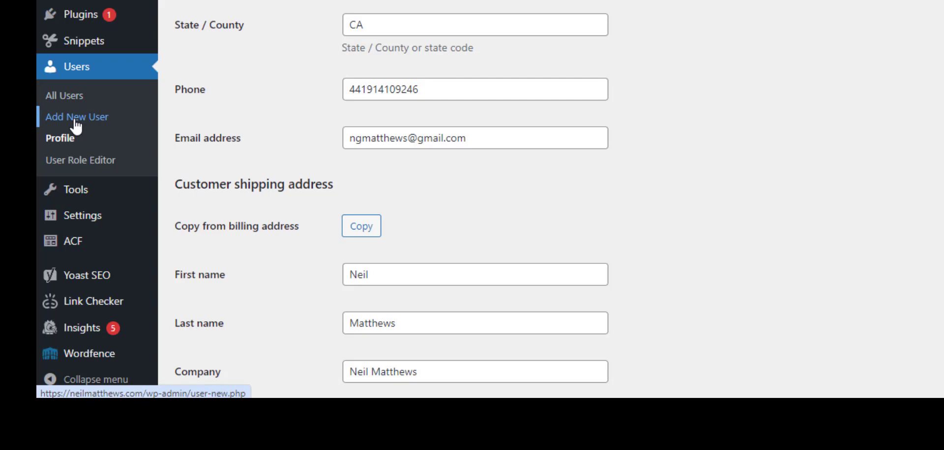
Step: Fill in a new user with username 'bob' and the Shop manager role
left_click(77, 118)
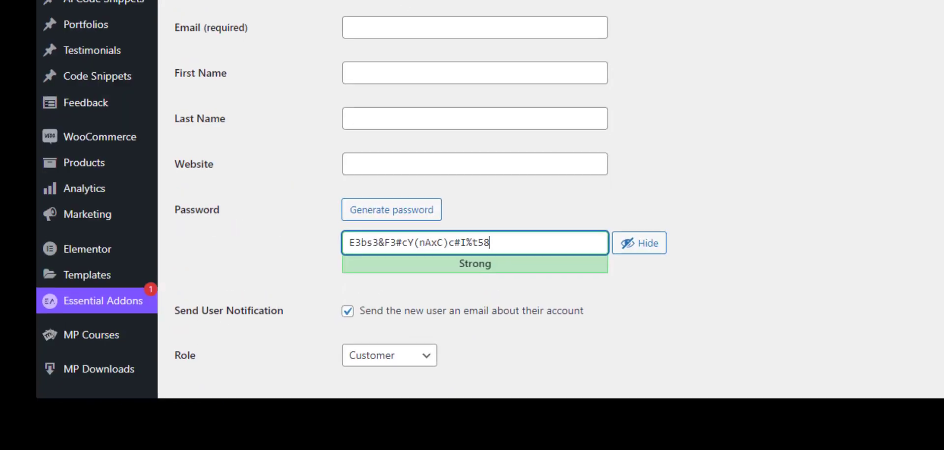
left_click(325, 64)
type("bob")
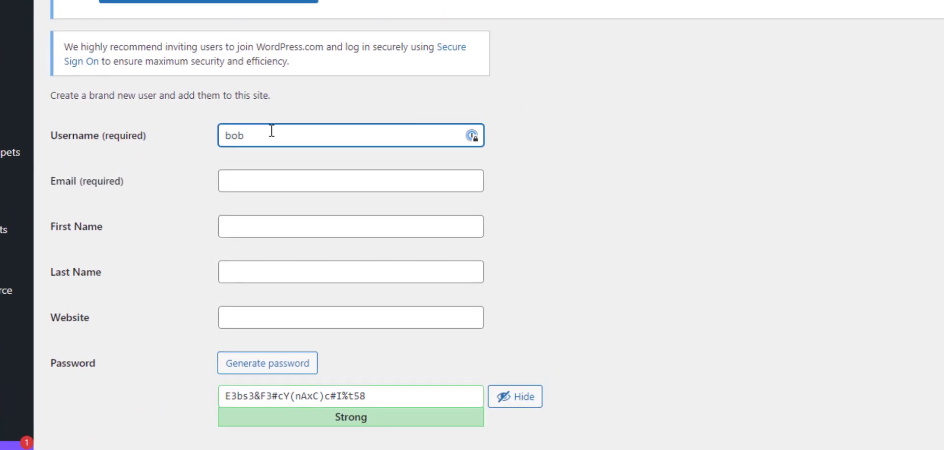
scroll(319, 231, "down", 5)
left_click(279, 285)
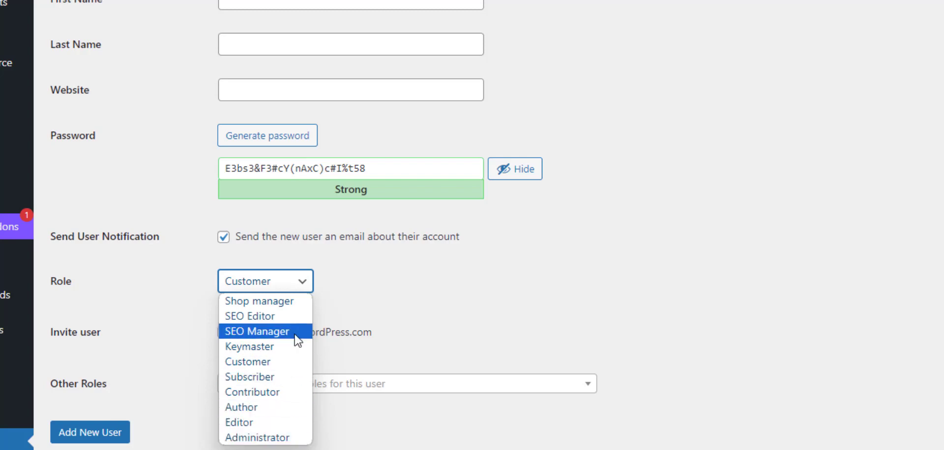
left_click(283, 301)
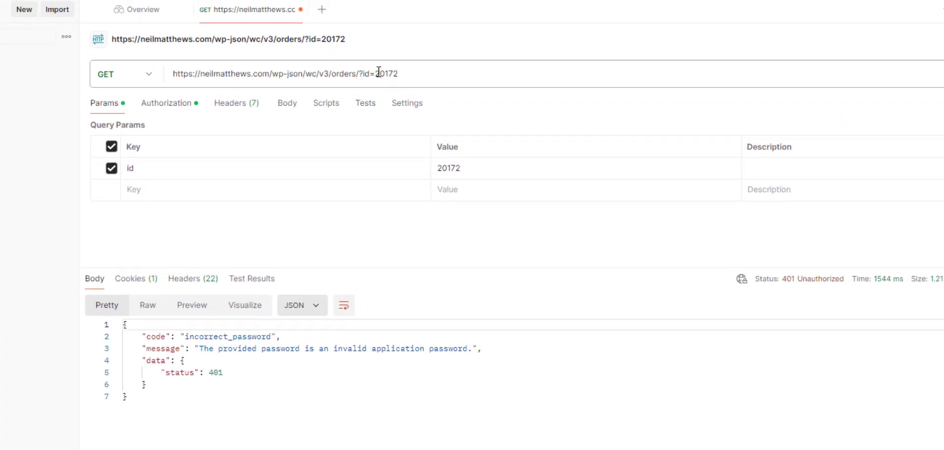
Step: Resend the GET request for order 20172, which returns a 401 invalid_username error
left_click_drag(271, 73, 360, 71)
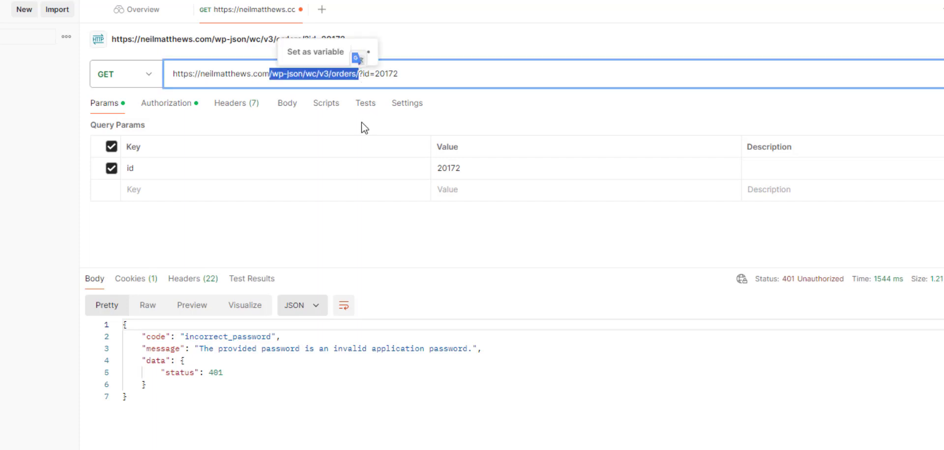
left_click(404, 73)
left_click_drag(376, 74, 400, 74)
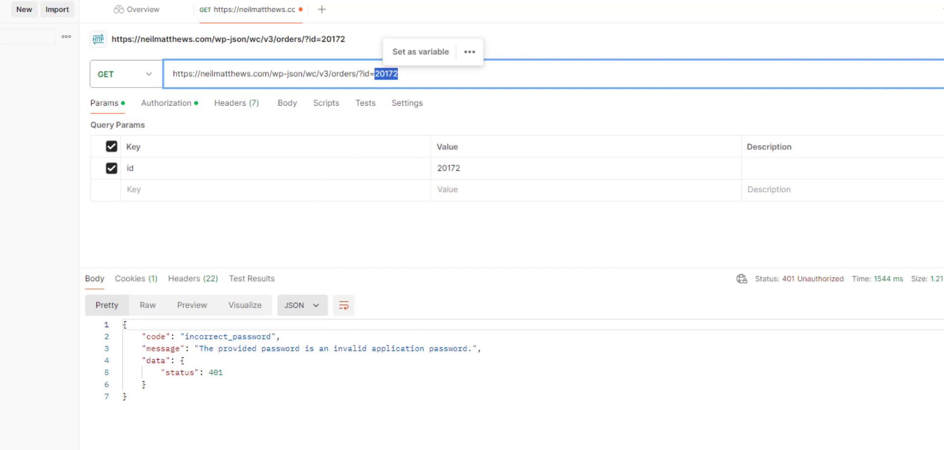
key("ctrl+Return")
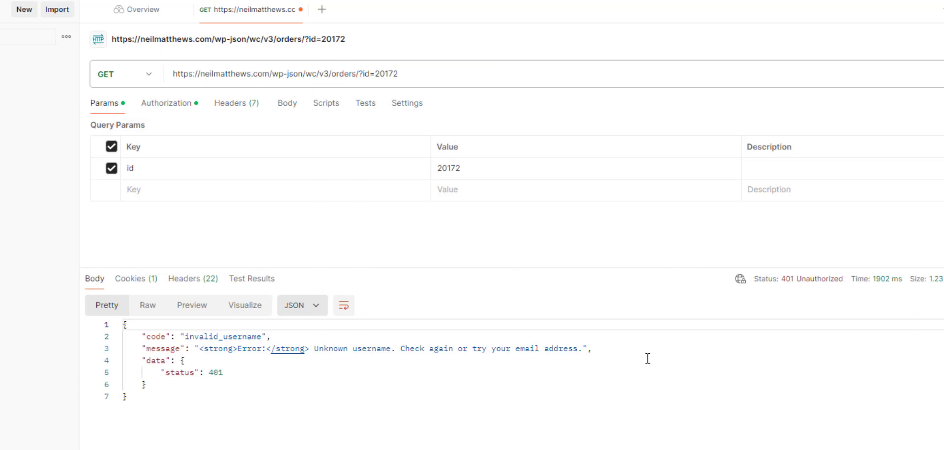
Step: Set Basic Auth to the WordPress username and copied application password, then resend the order request
left_click(168, 104)
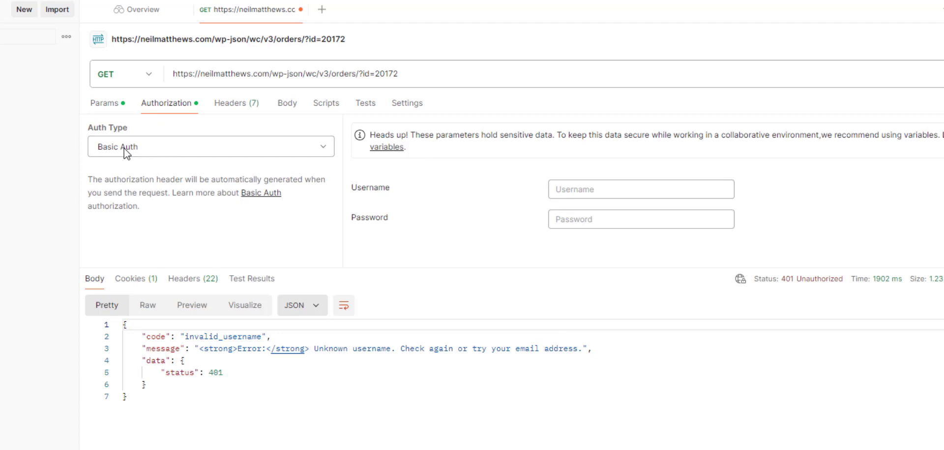
left_click(565, 189)
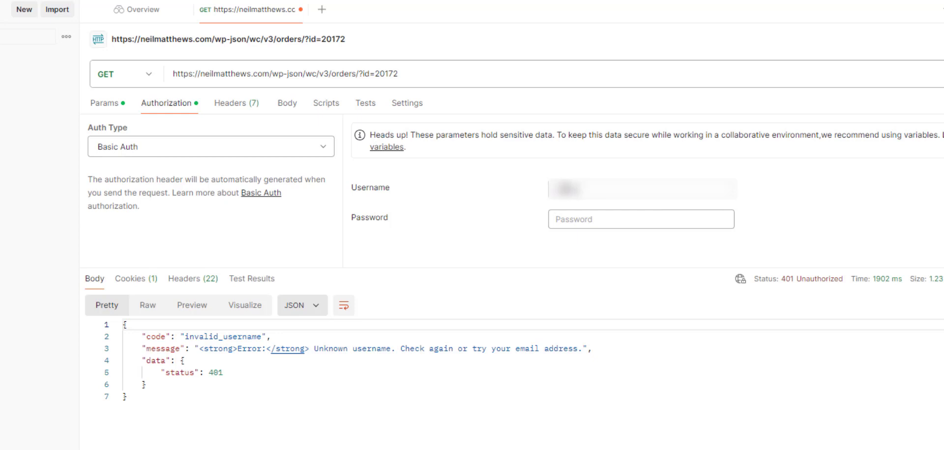
key("Tab")
key("ctrl+v")
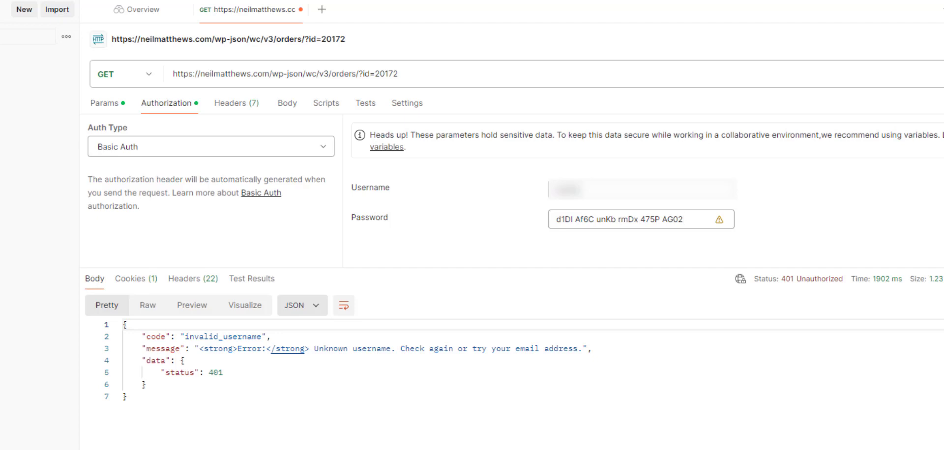
key("ctrl+Return")
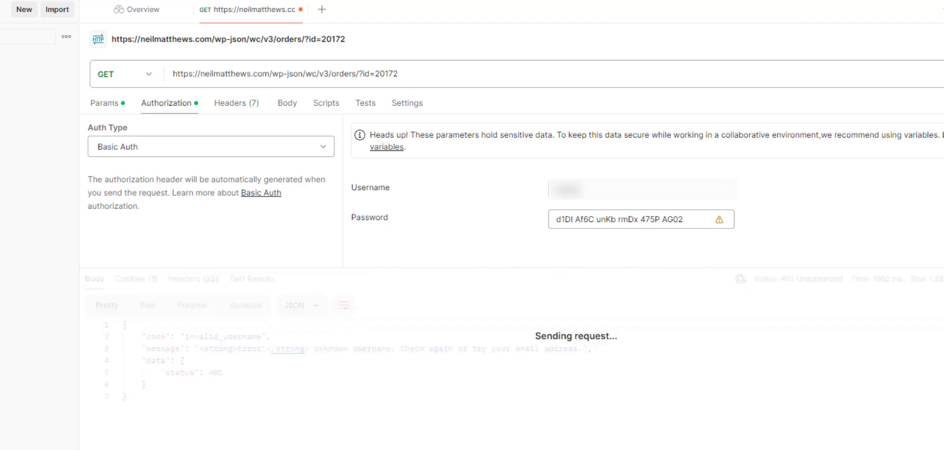
scroll(257, 390, "down", 2)
scroll(256, 390, "up", 2)
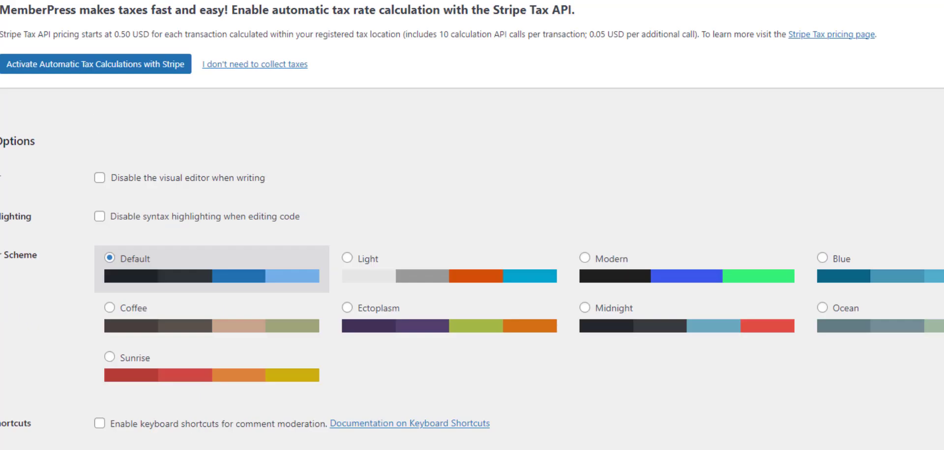
Step: Revoke the Accouting Software application password, leaving only Zapier for WooCommerce
scroll(776, 192, "down", 20)
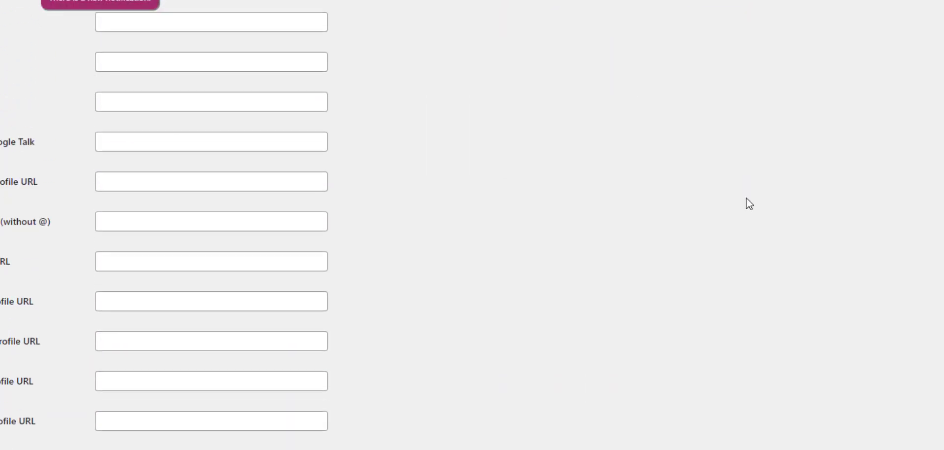
scroll(749, 202, "down", 15)
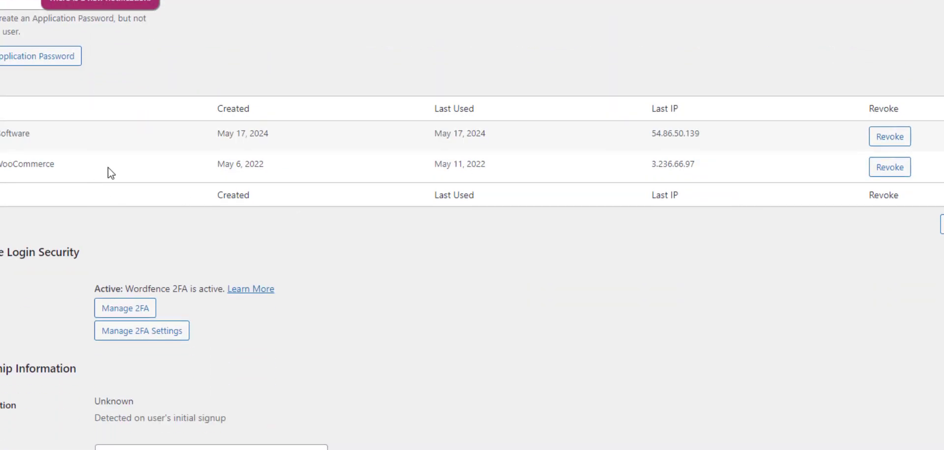
left_click(888, 141)
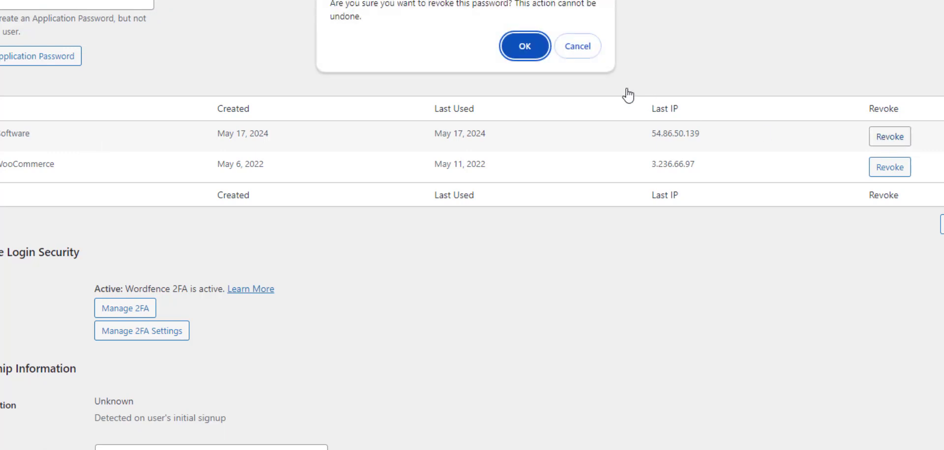
left_click(524, 47)
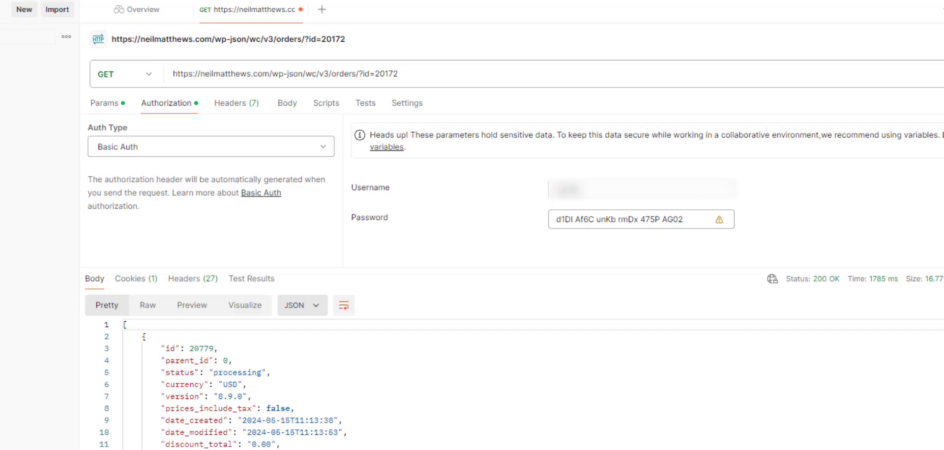
Step: Resend the order 20172 request using the now-revoked application password
key("ctrl+Return")
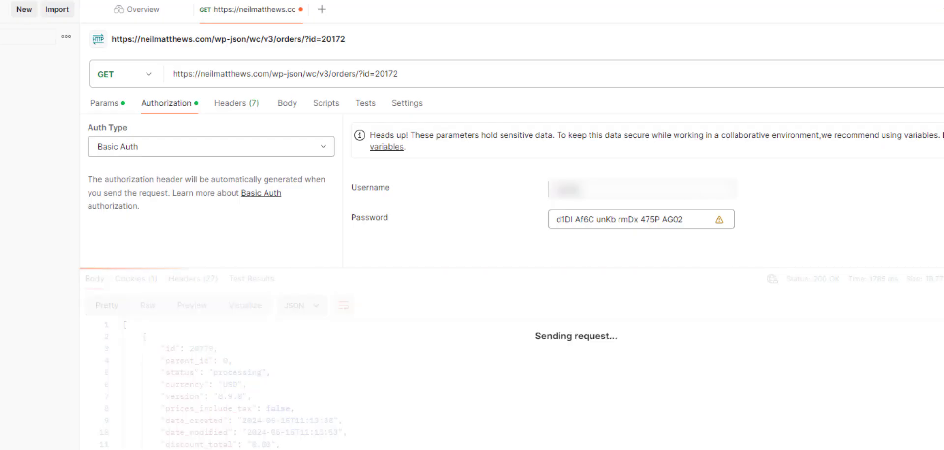